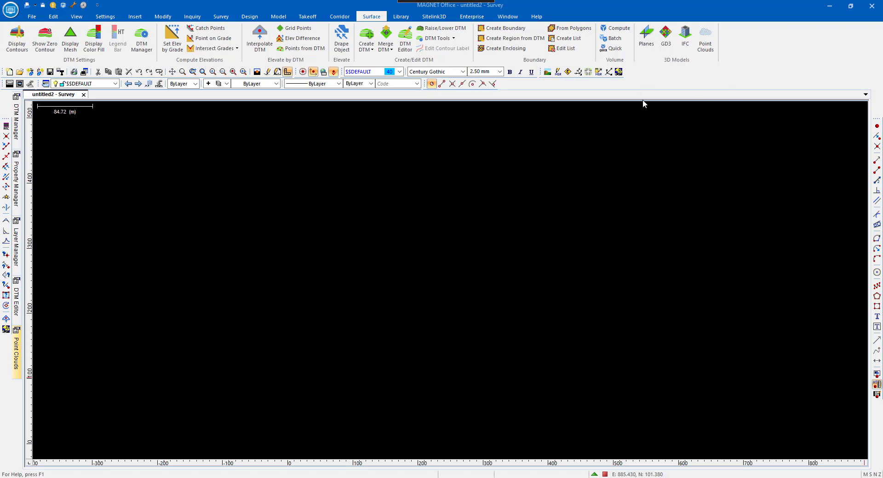
Dock the empty Point Clouds panel on the left using Surface > Point Clouds
left_click(18, 351)
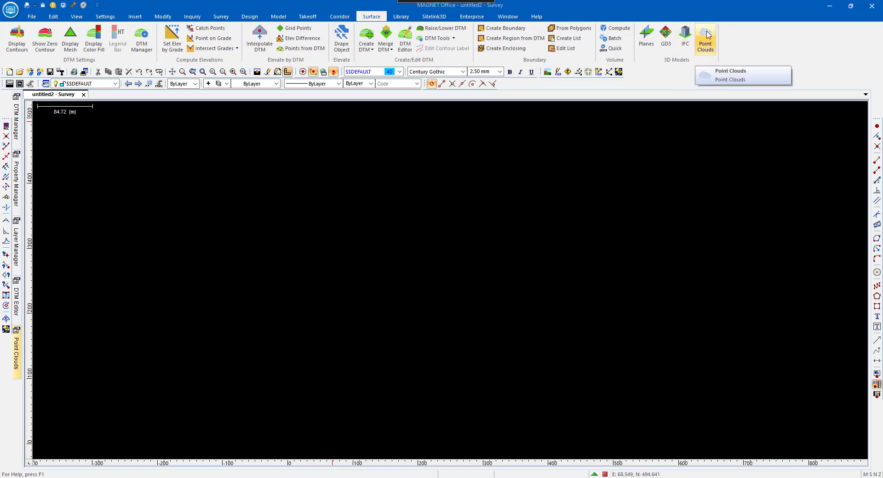
left_click(706, 37)
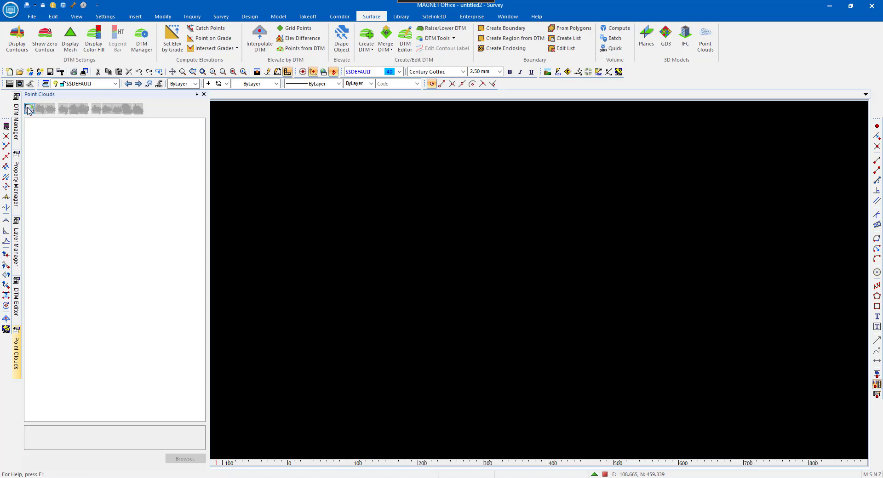
left_click(29, 109)
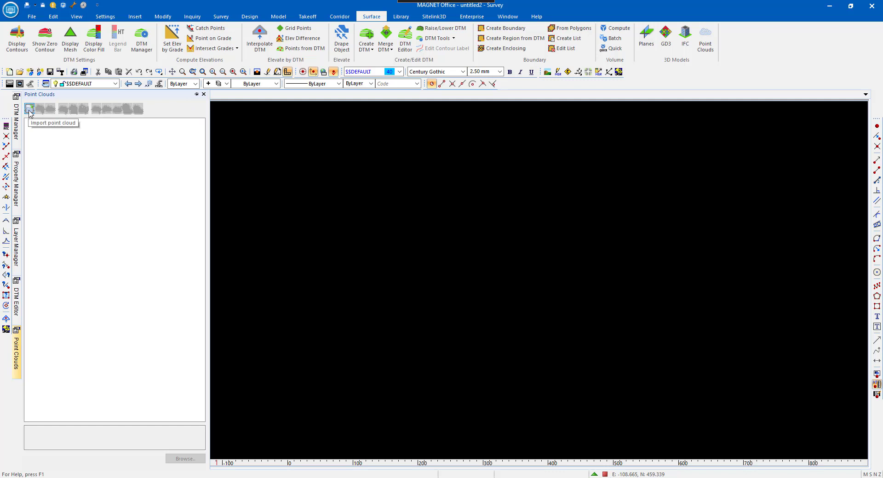
Start a point cloud import and browse to the C:\DATA\Point Cloud Data folder
left_click(29, 110)
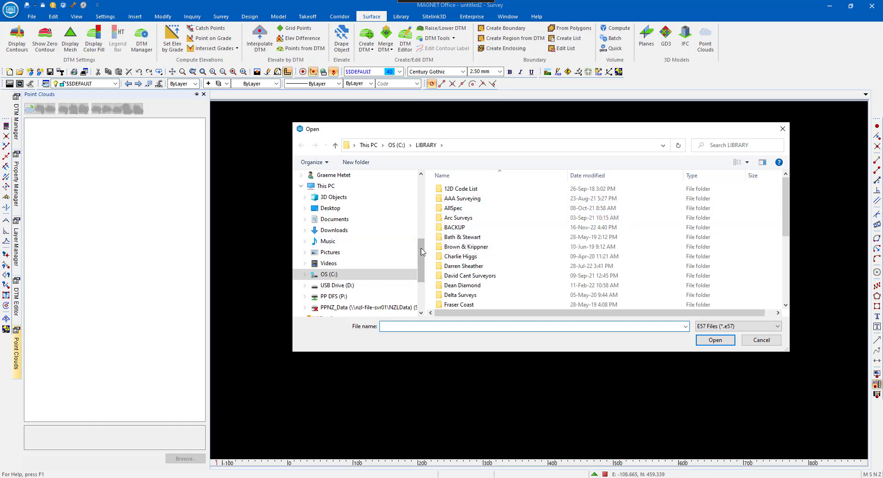
left_click_drag(422, 252, 422, 209)
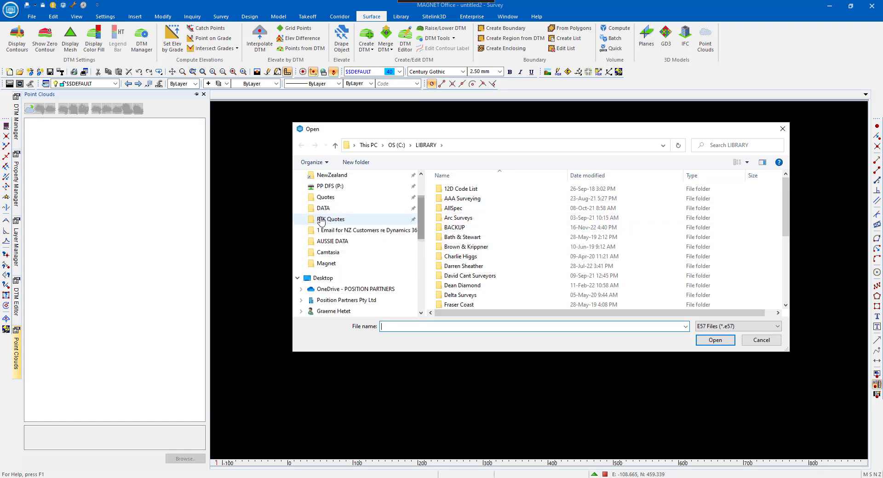
left_click(323, 208)
scroll(516, 249, "down", 5)
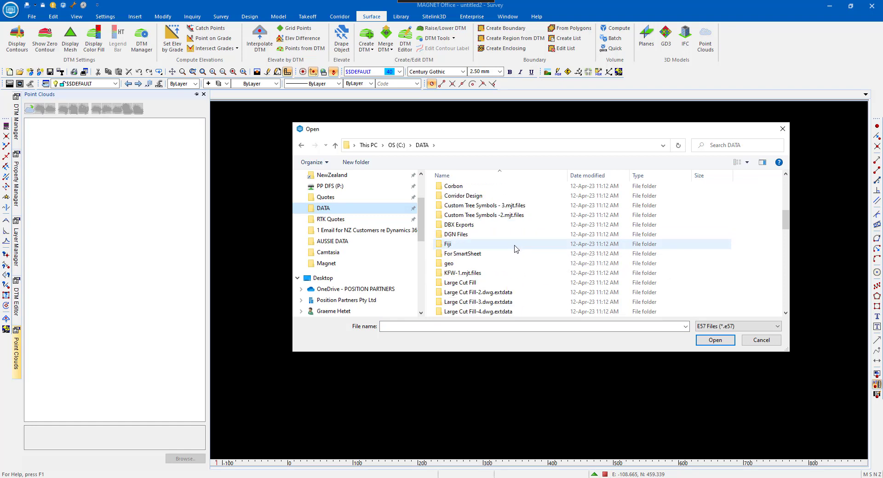
scroll(516, 249, "down", 12)
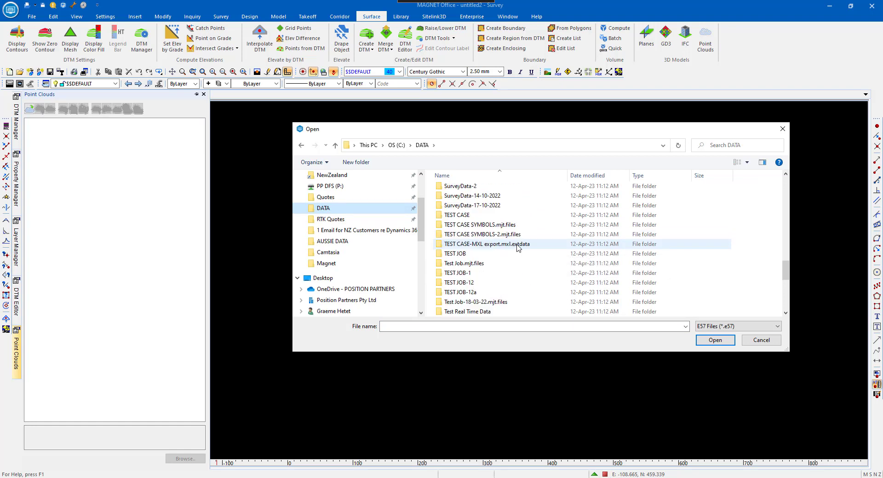
scroll(518, 249, "down", 10)
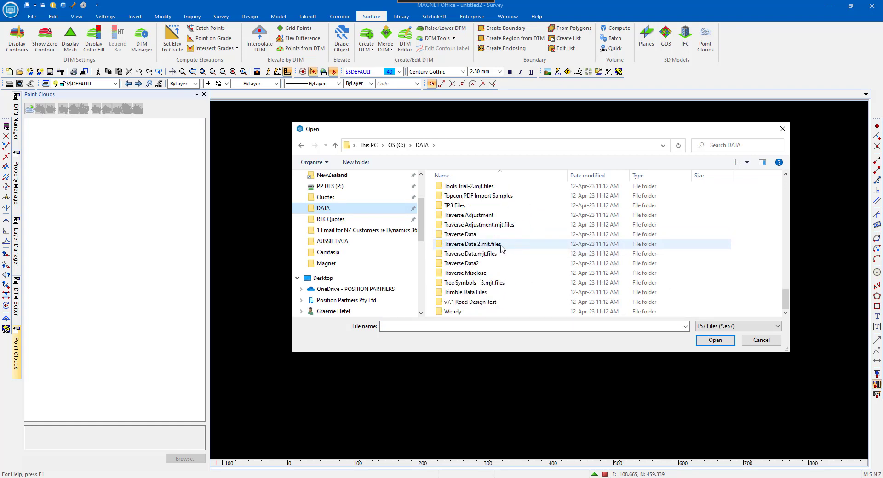
scroll(503, 249, "up", 10)
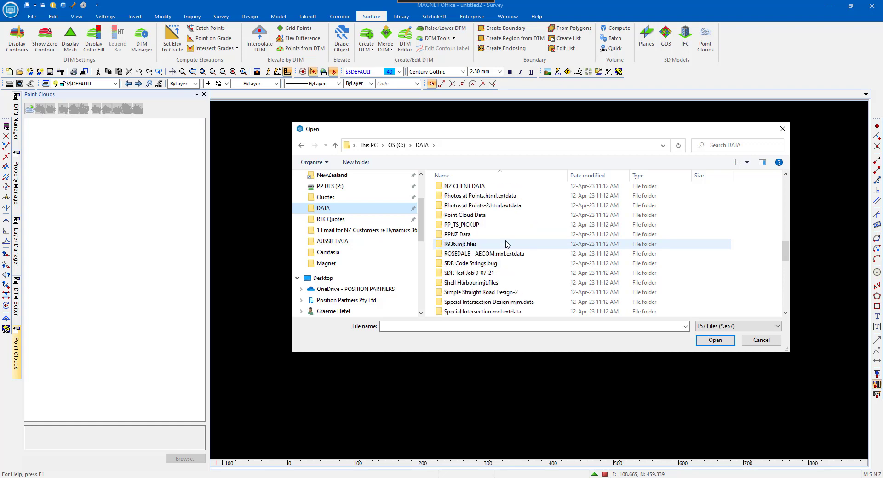
double_click(475, 216)
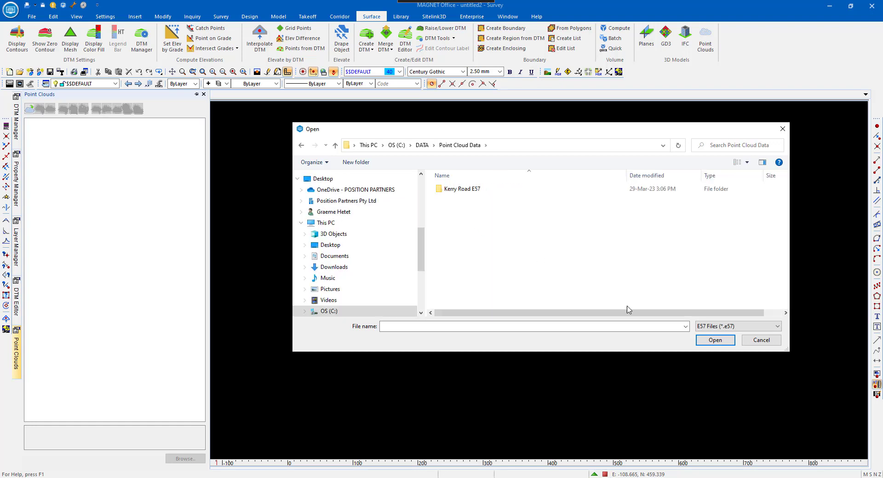
Filter to LAS/LAZ files and open Example-5 River Bridge_group1_densified_point_cloud.las
left_click(780, 328)
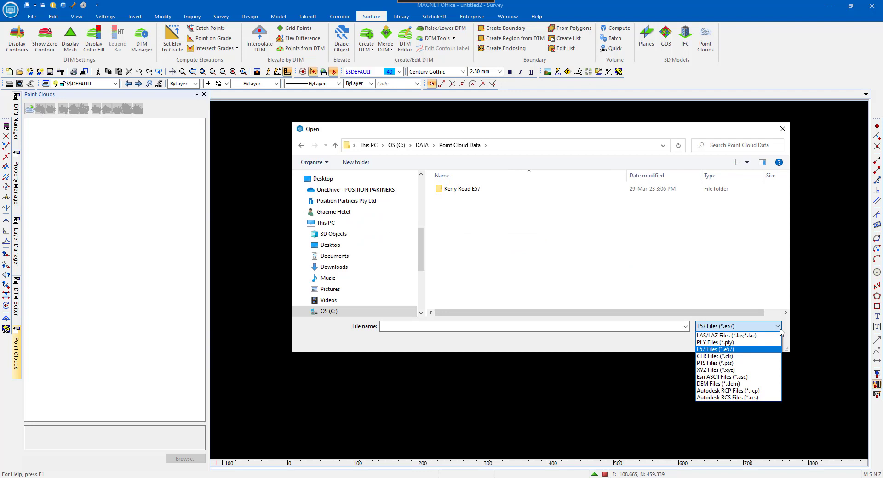
left_click(754, 337)
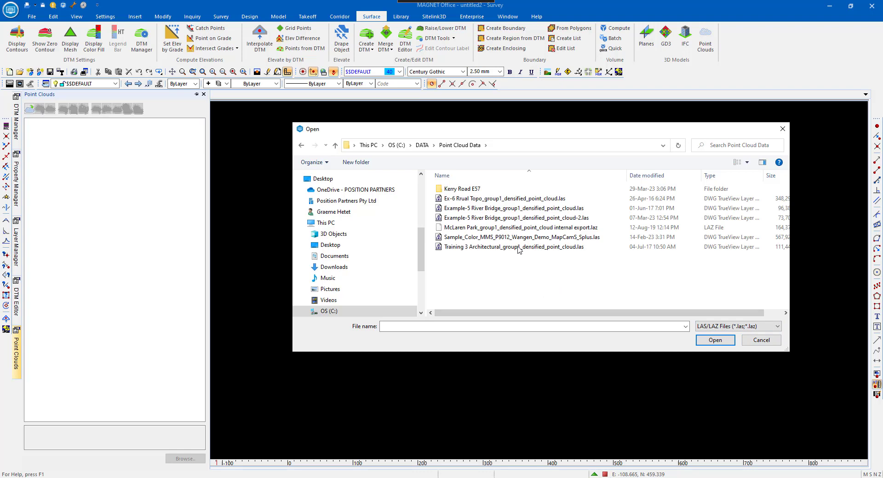
left_click(495, 220)
left_click(498, 210)
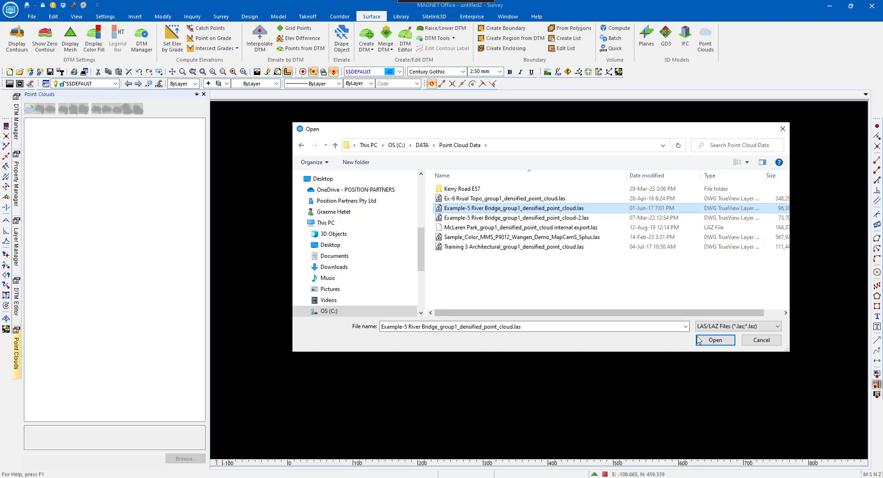
left_click(715, 341)
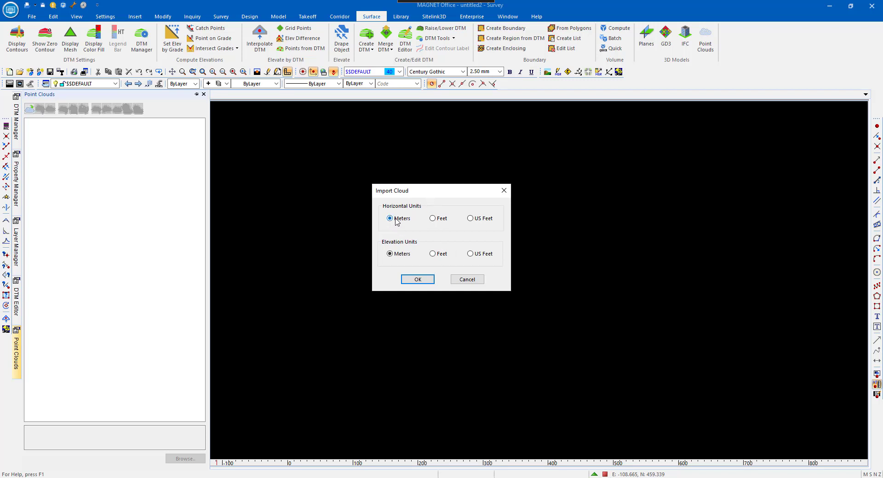
Import the cloud with Meters for both units and the default name, then zoom to view it
left_click(418, 279)
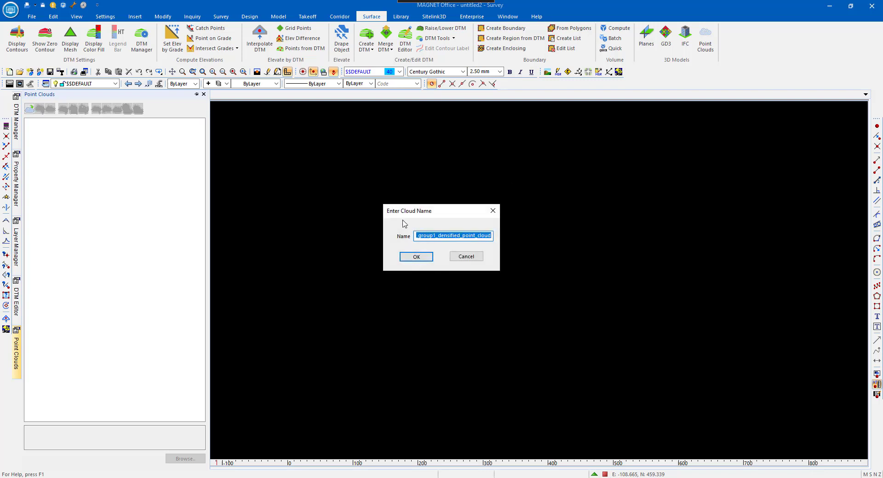
left_click(415, 260)
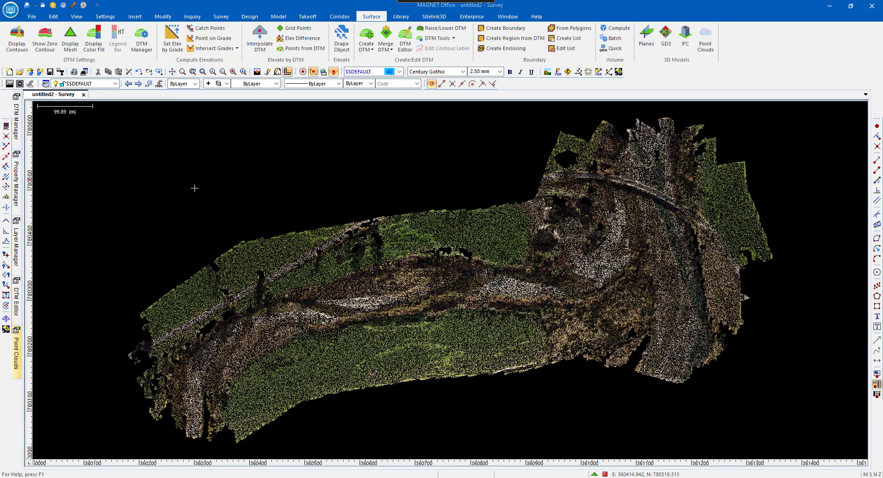
scroll(360, 231, "down", 1)
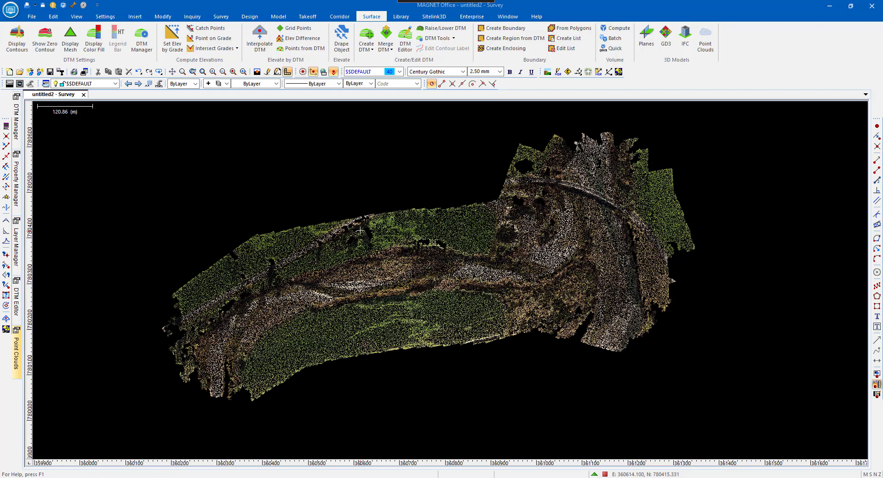
scroll(344, 257, "up", 1)
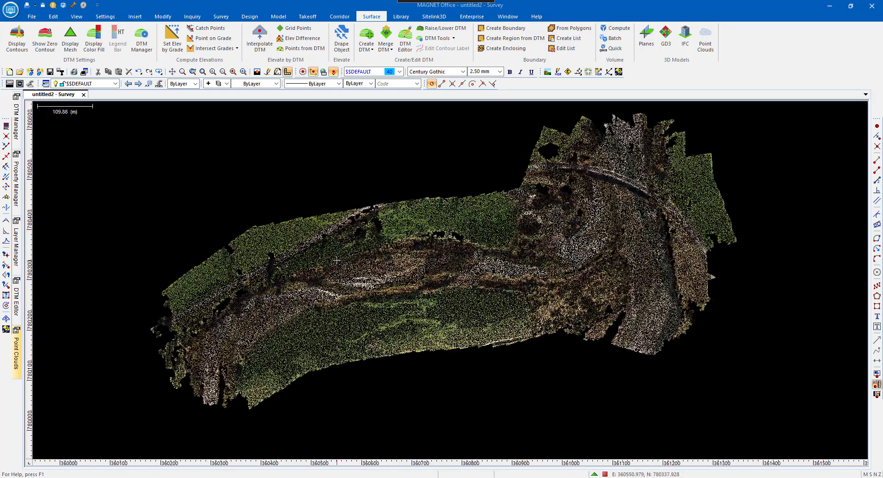
scroll(423, 233, "up", 2)
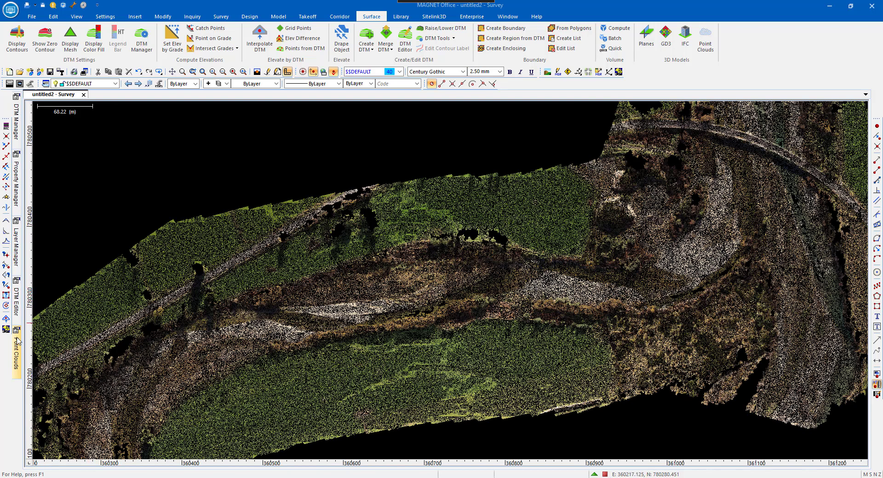
mouse_move(18, 342)
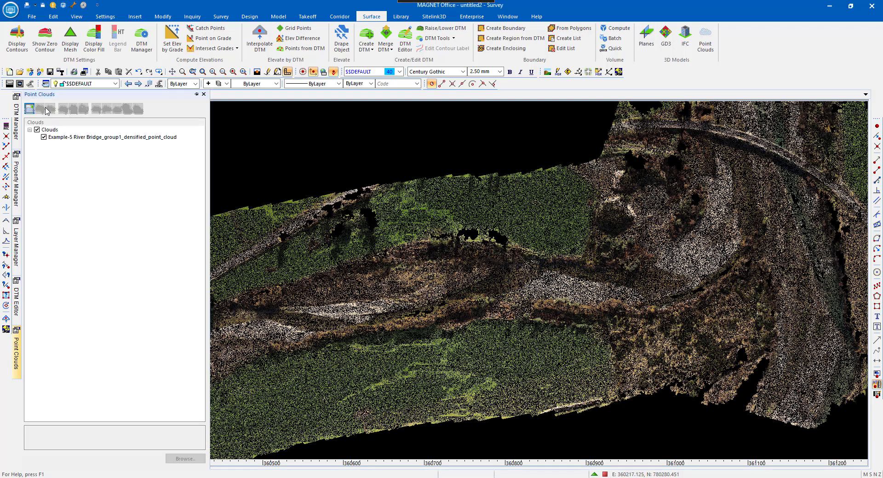
Select the Example-5 River Bridge cloud to show 2,902,790 points, Min Z 170.703, Max Z 213.598
left_click(49, 137)
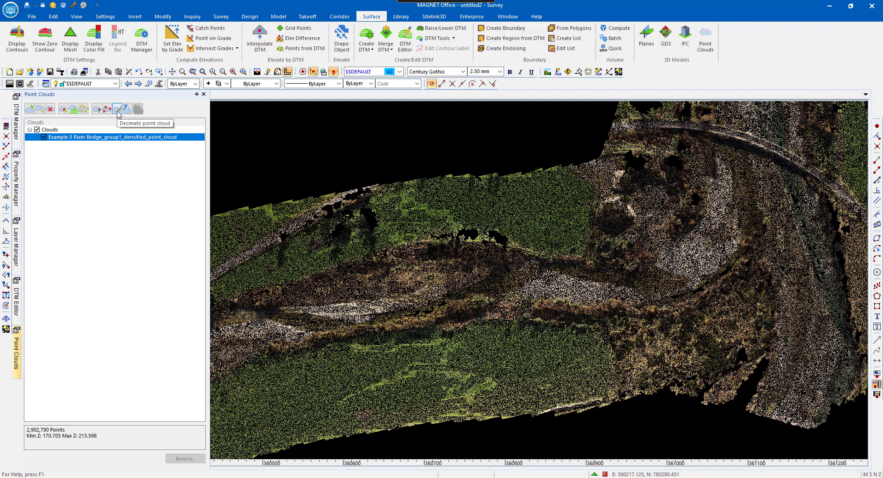
Preview a Point Reduction (50%) decimation of the cloud, then cancel without decimating
left_click(118, 110)
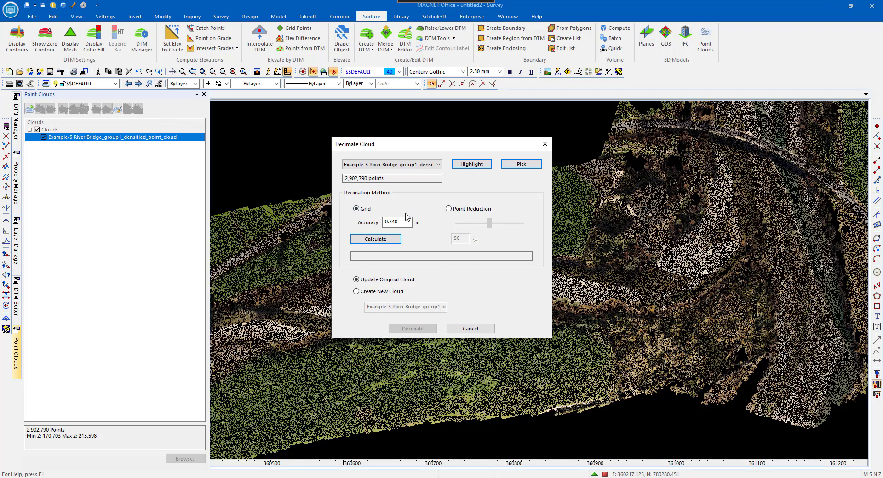
left_click(448, 210)
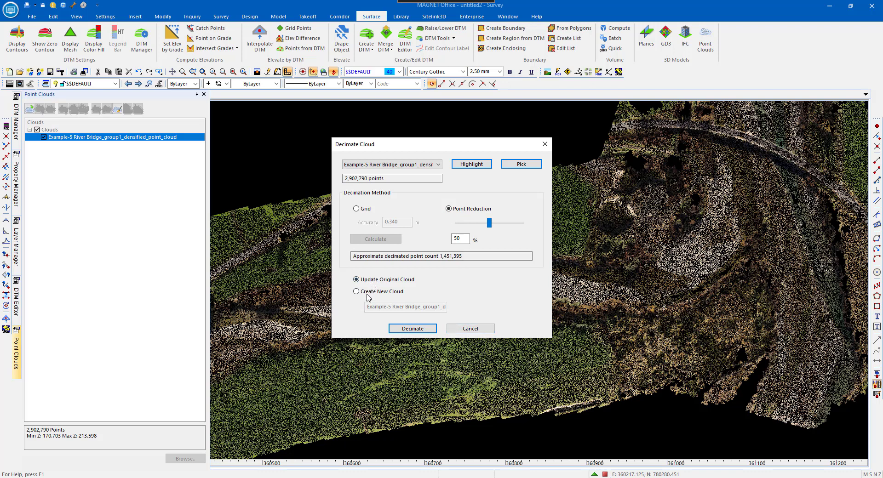
left_click(465, 328)
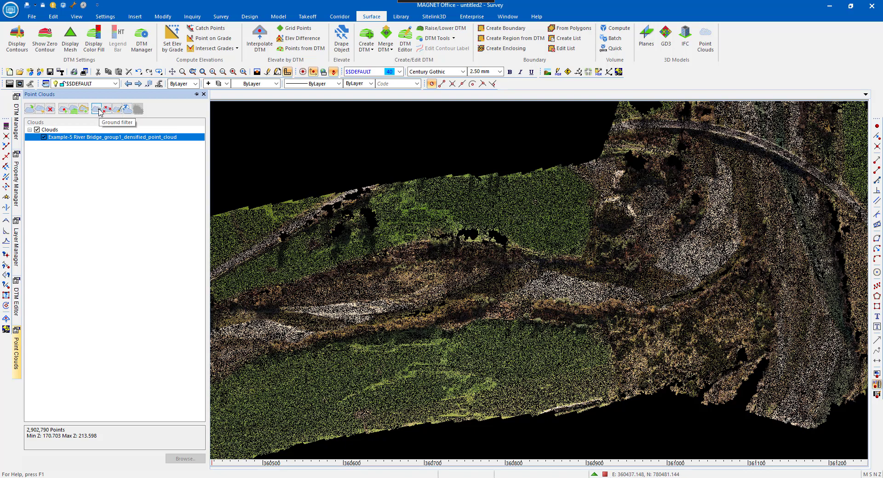
Review the Ground Filter settings and cancel without filtering the cloud
left_click(97, 109)
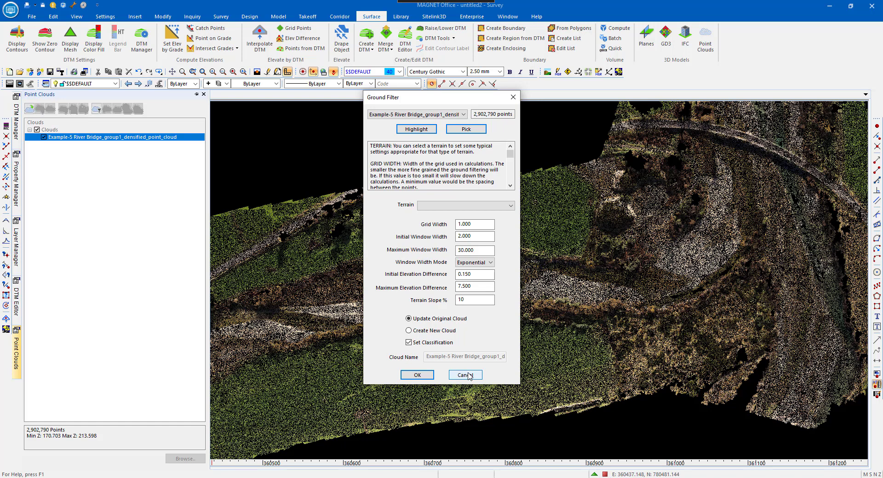
left_click(466, 375)
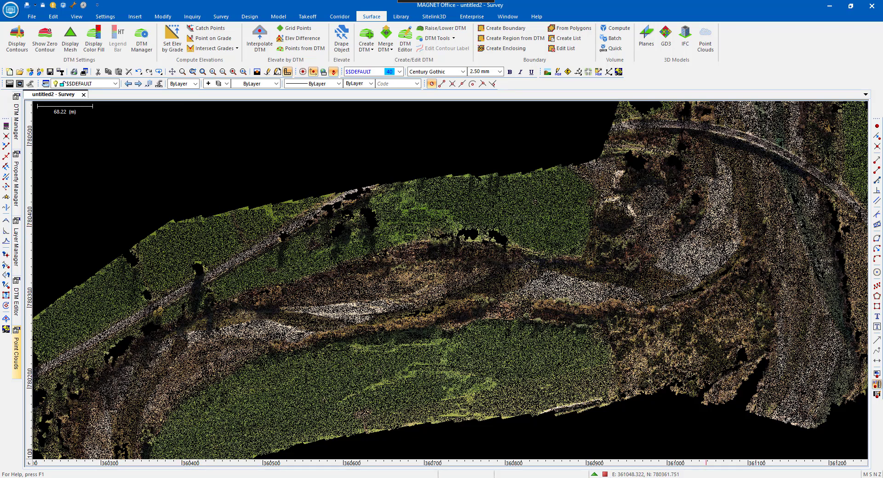
Zoom and pan east along the river bank and over the fields
scroll(414, 276, "down", 2)
scroll(396, 266, "up", 3)
scroll(395, 266, "up", 5)
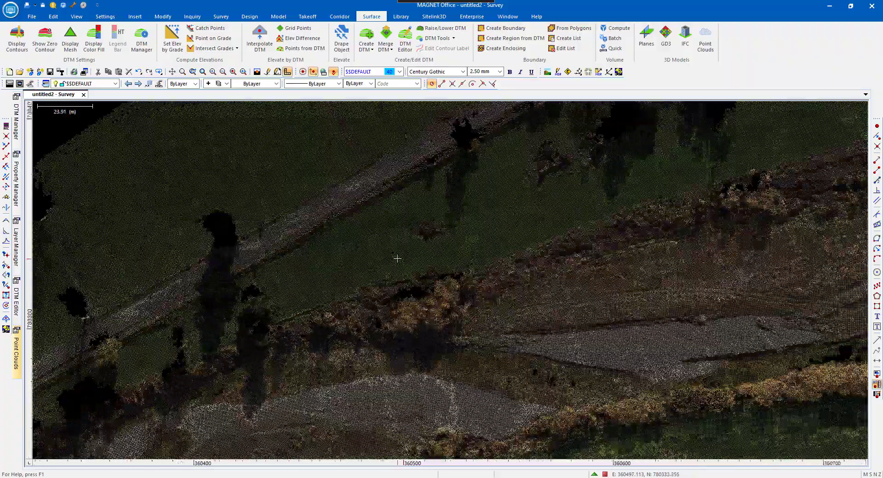
scroll(396, 258, "down", 1)
middle_click_drag(617, 240, 282, 316)
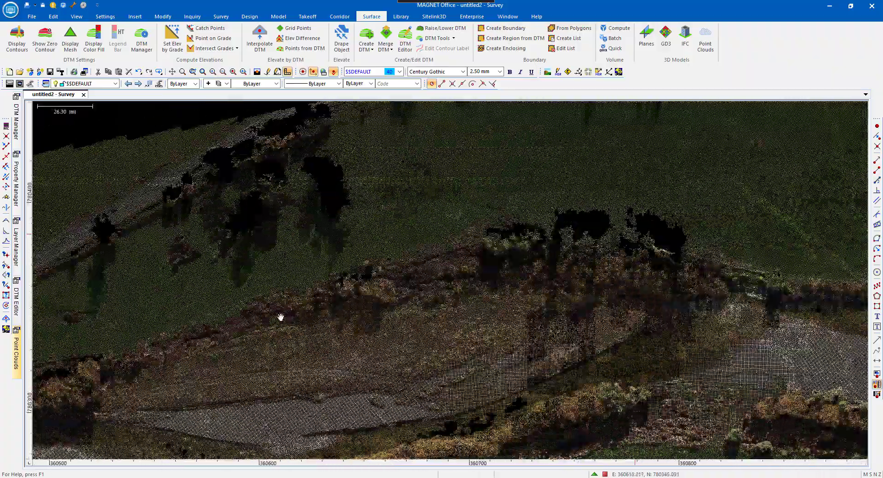
middle_click_drag(576, 302, 366, 418)
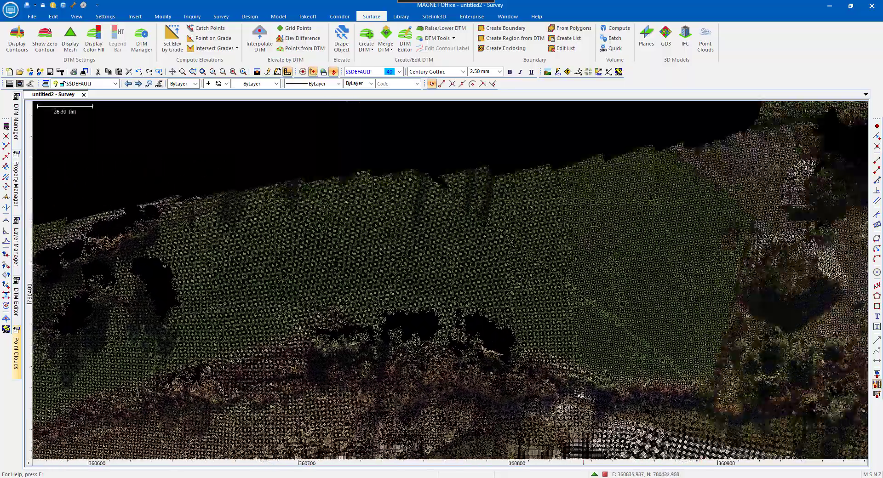
Zoom in on the bridge deck area, then show the loaded point clouds list
scroll(376, 236, "down", 5)
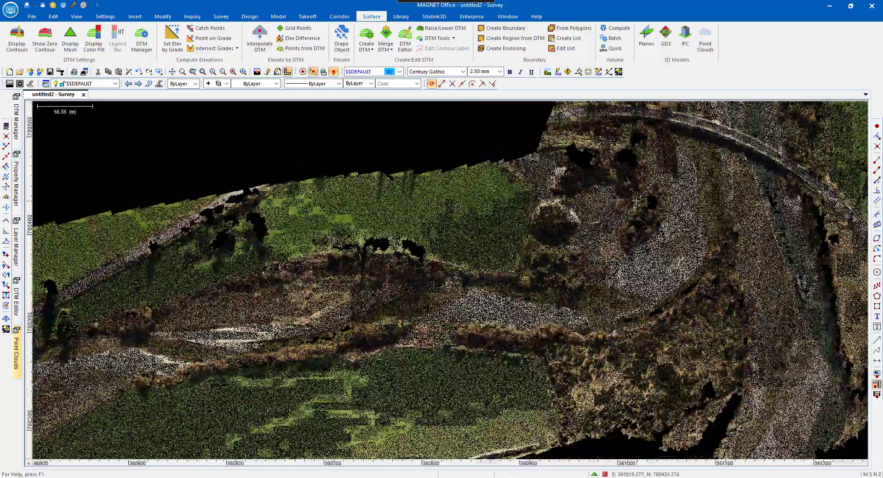
middle_click_drag(636, 201, 575, 276)
scroll(561, 254, "up", 1)
scroll(561, 253, "up", 4)
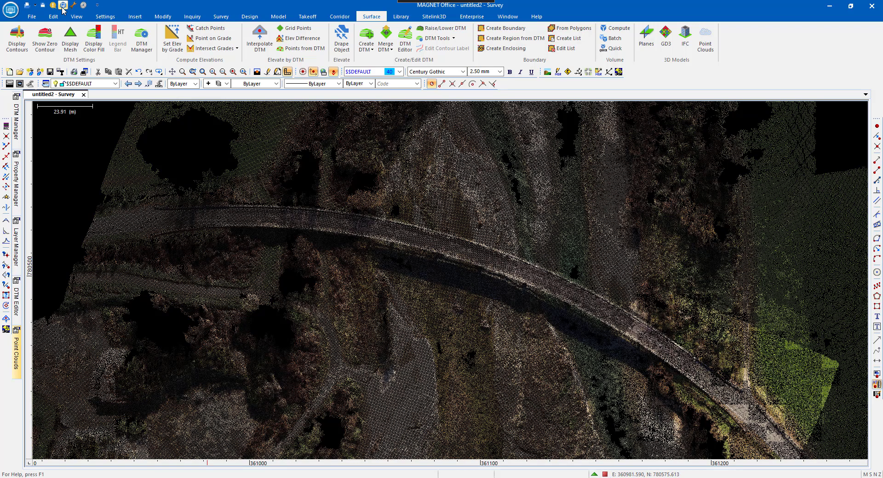
mouse_move(409, 15)
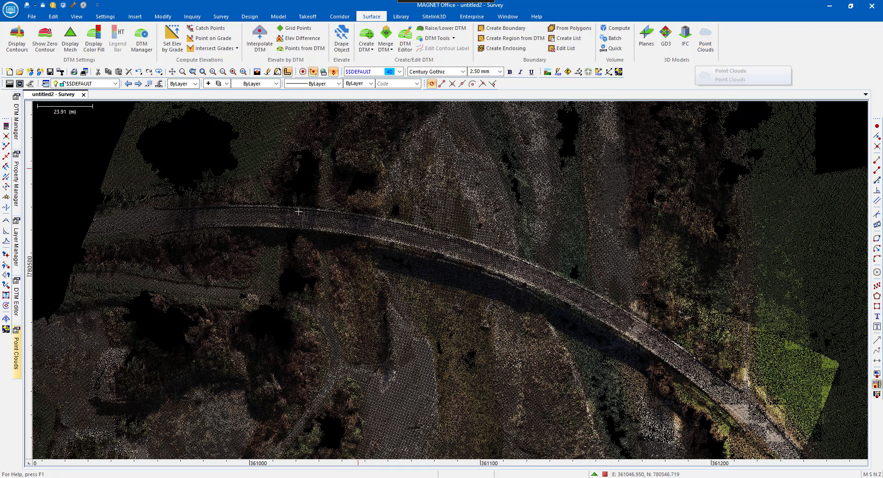
left_click(19, 350)
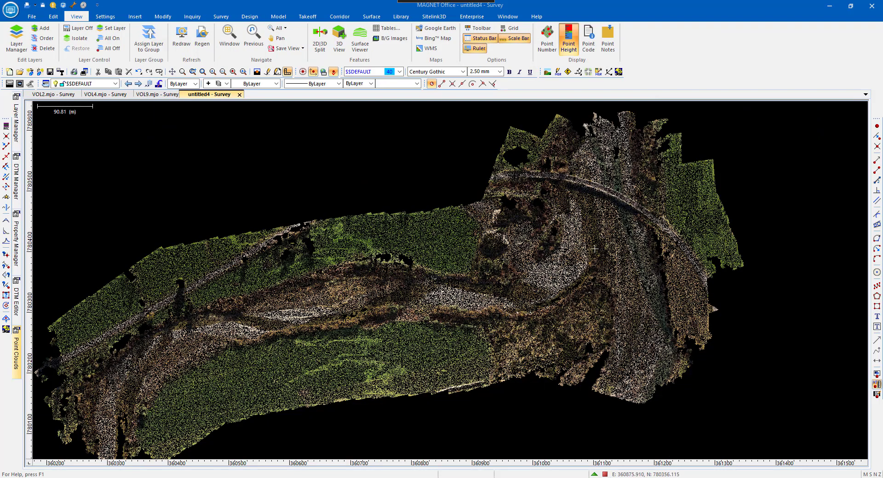
Open the untitled4 survey in a new 3D View tab over an east/north/elevation grid
scroll(596, 211, "up", 2)
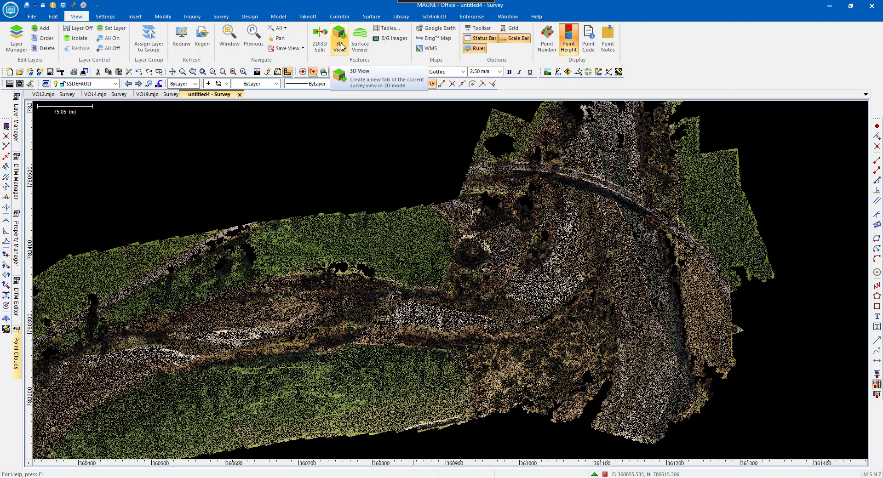
left_click(340, 44)
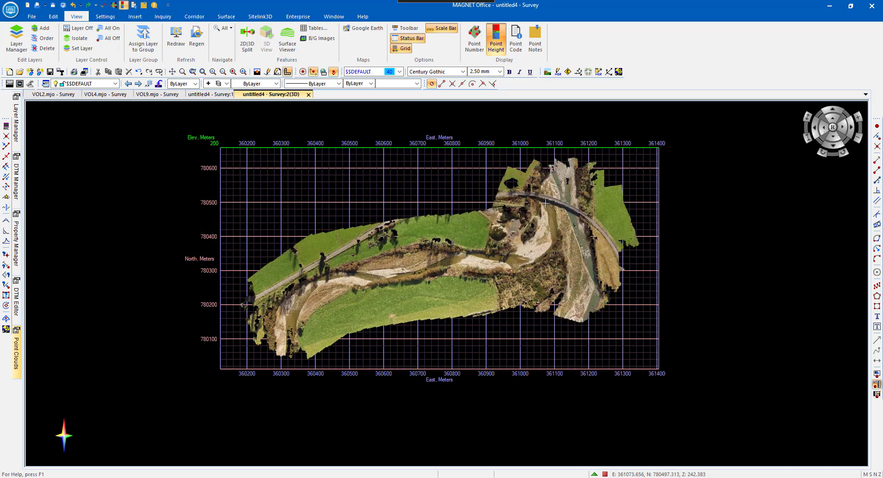
Turn off the grid, zoom in, and tilt the 3D view obliquely over the bridge and river
scroll(546, 203, "up", 5)
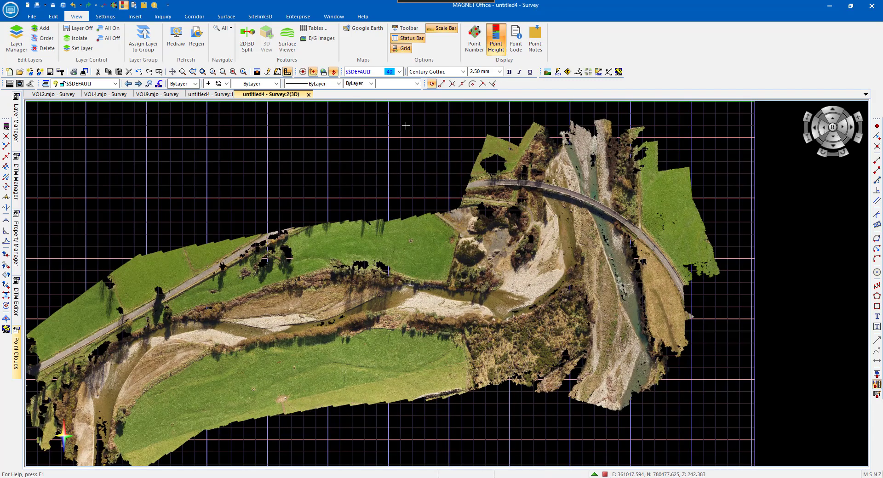
left_click(402, 49)
scroll(592, 194, "up", 2)
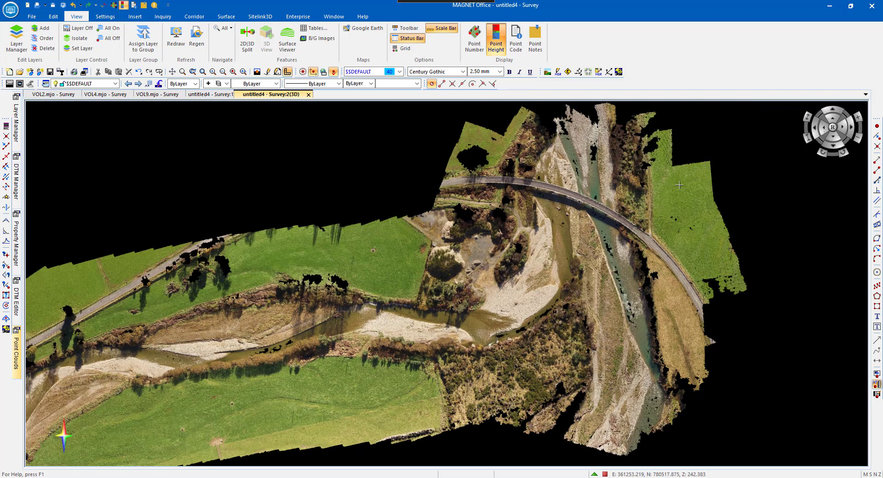
scroll(679, 185, "up", 1)
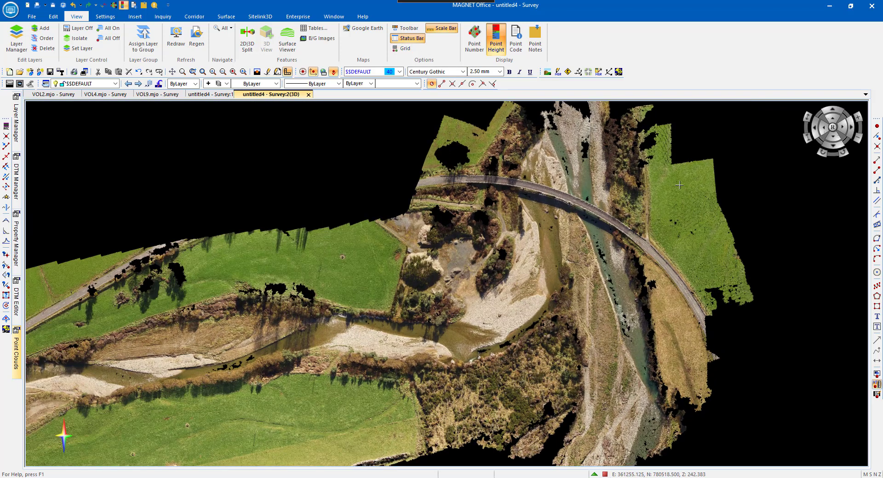
left_click(834, 112)
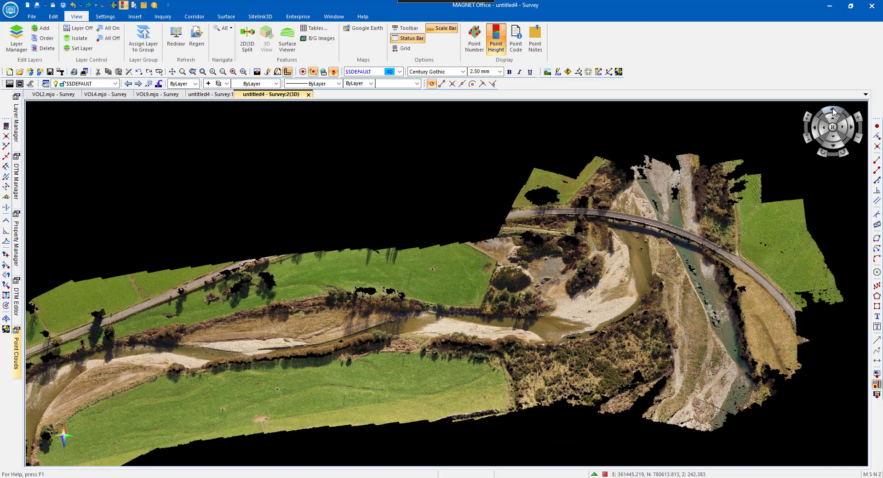
scroll(639, 279, "up", 2)
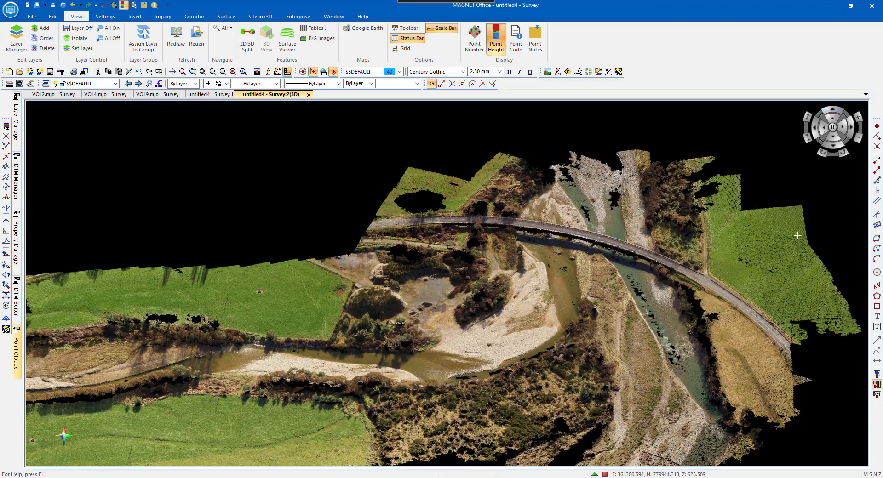
scroll(417, 315, "up", 2)
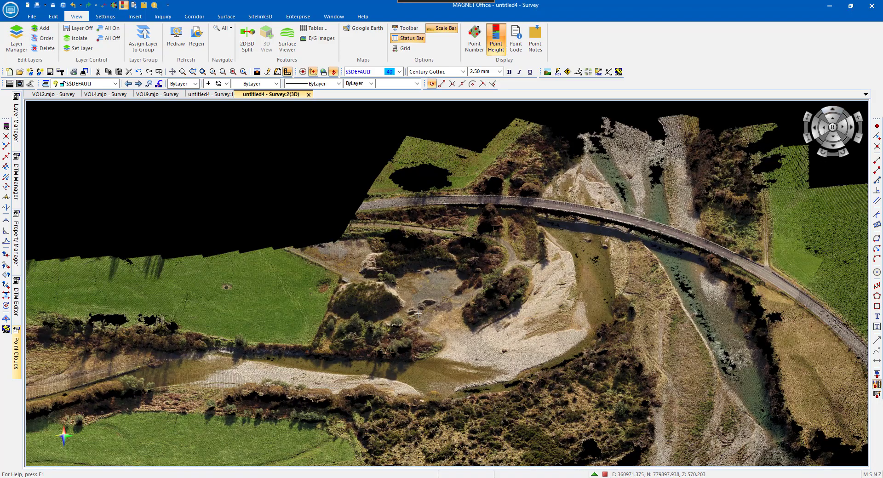
scroll(411, 237, "down", 2)
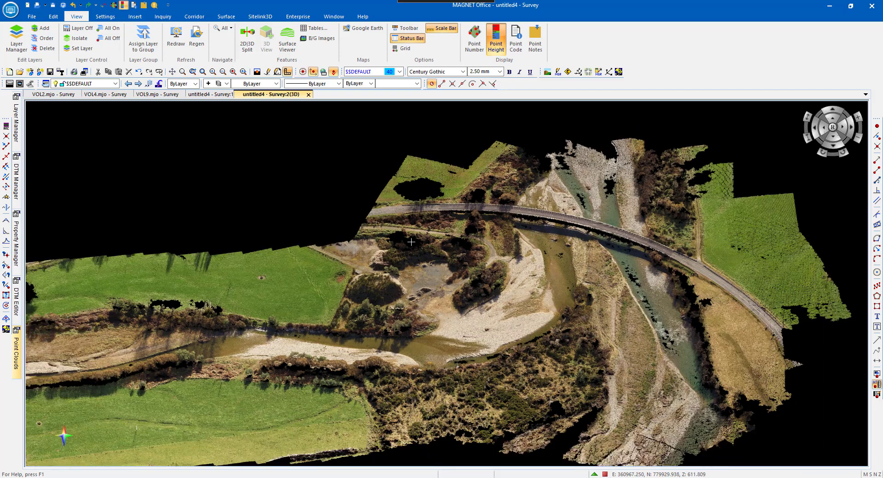